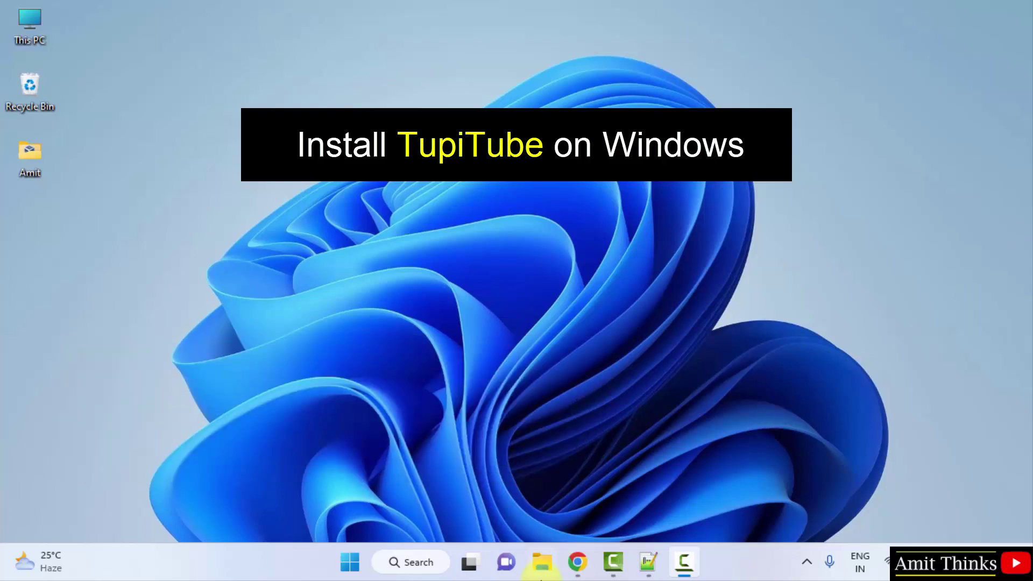
Restore the Chrome window showing the tupitube.com dashboard and focus its address bar.
{"action": "left_click", "coordinate": [574, 563]}
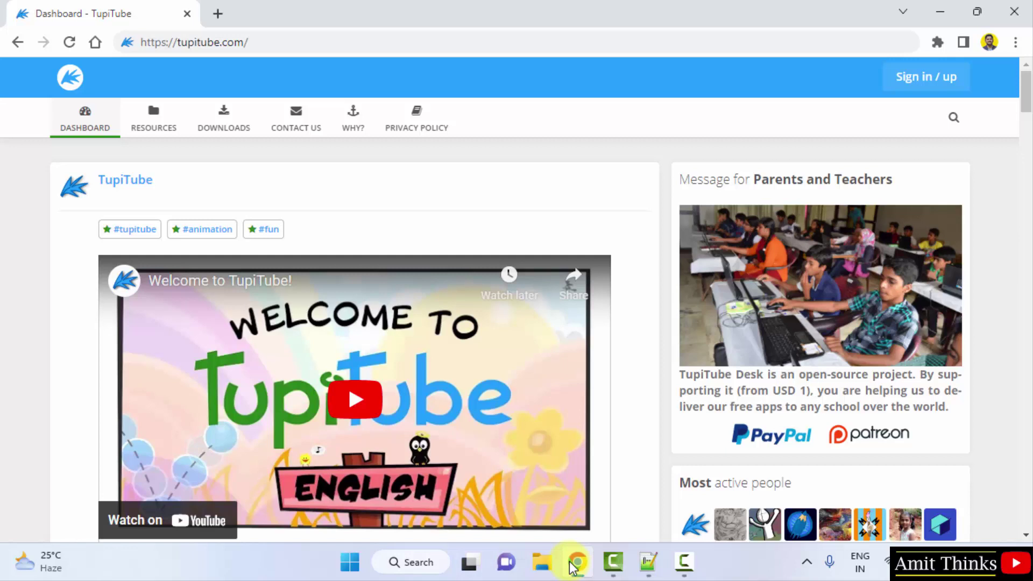
{"action": "left_click", "coordinate": [350, 43]}
{"action": "left_click", "coordinate": [364, 46]}
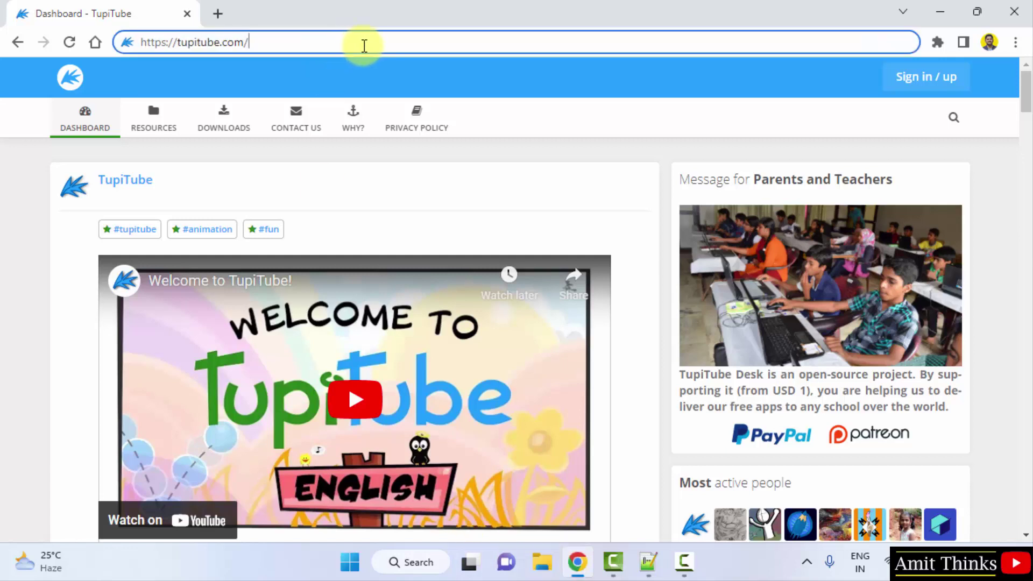
{"action": "key", "text": "Escape"}
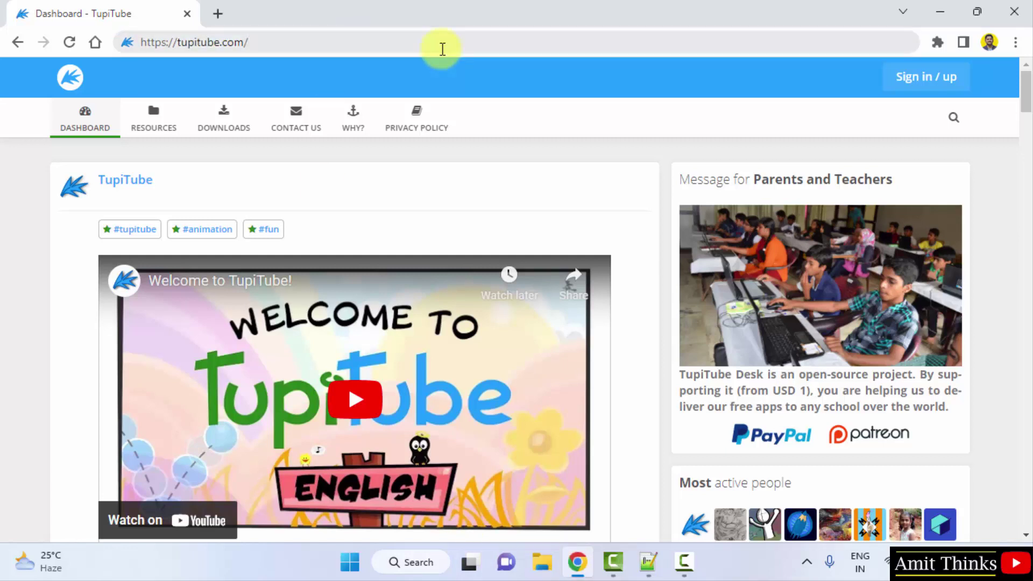
{"action": "left_click", "coordinate": [319, 41]}
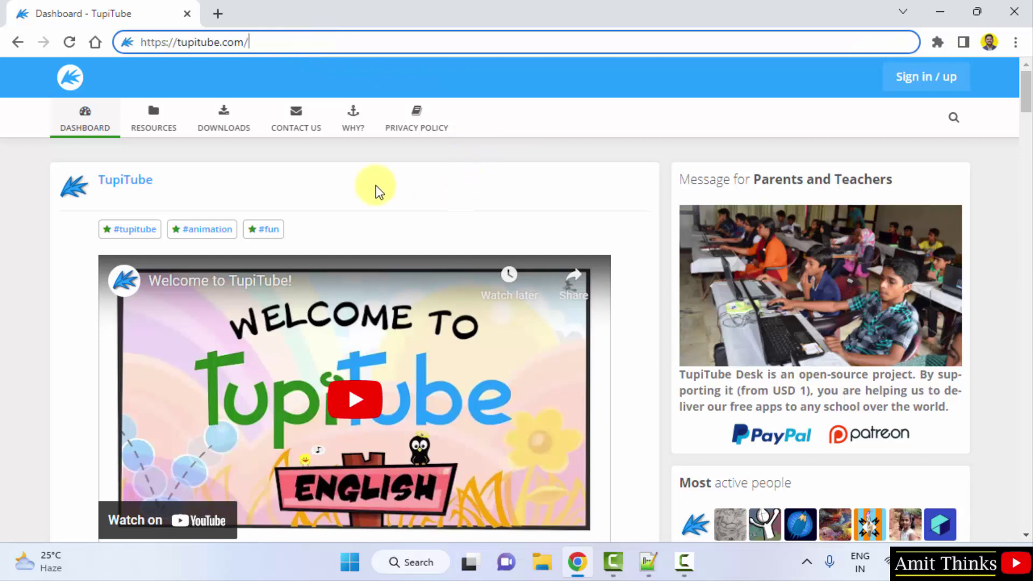
Go to Downloads and open the TupiTube Desk 0.2.19 installers page.
{"action": "left_click", "coordinate": [237, 126]}
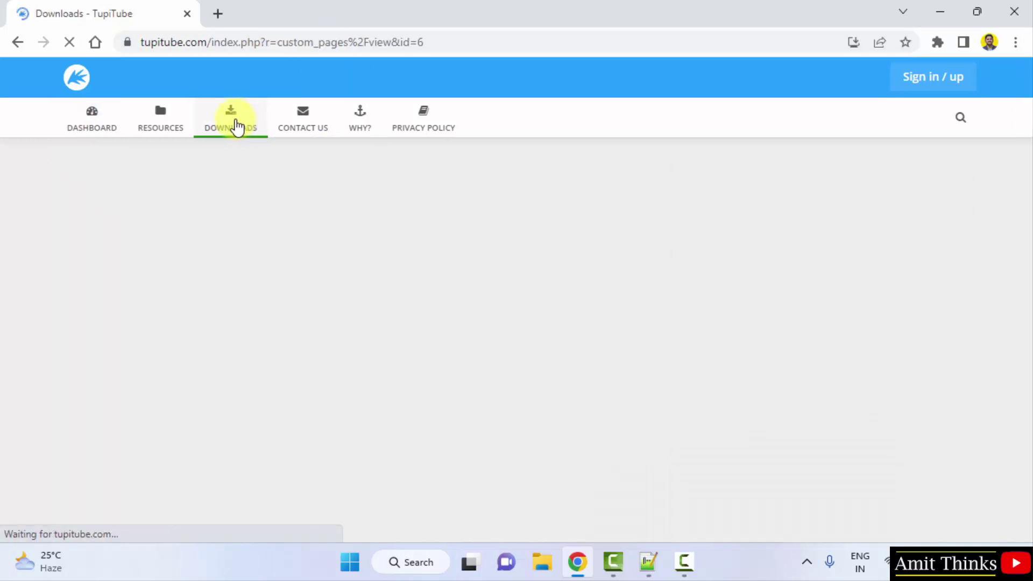
{"action": "left_click_drag", "start_coordinate": [1029, 234], "coordinate": [1029, 282]}
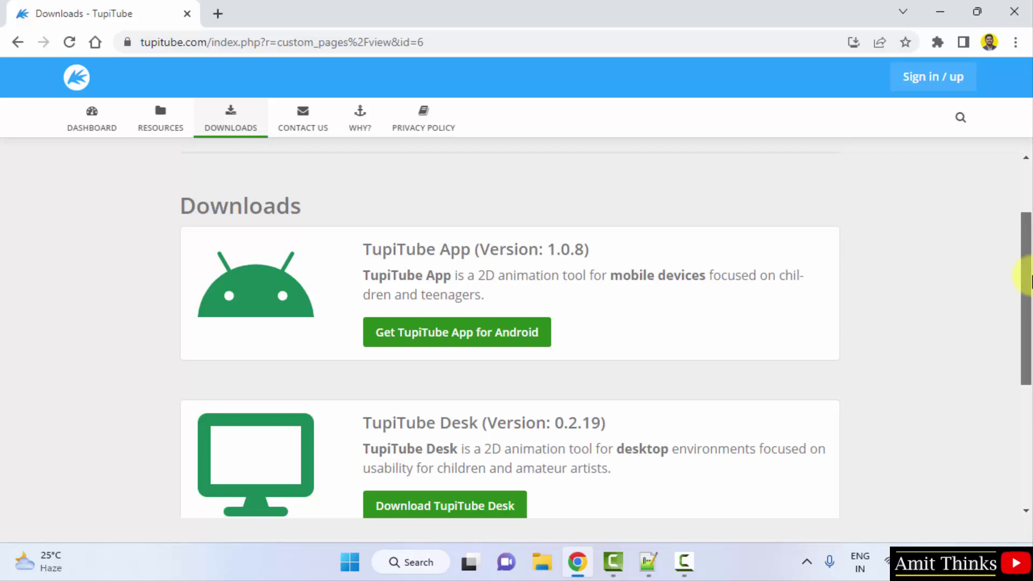
{"action": "left_click_drag", "start_coordinate": [1029, 280], "coordinate": [1028, 317]}
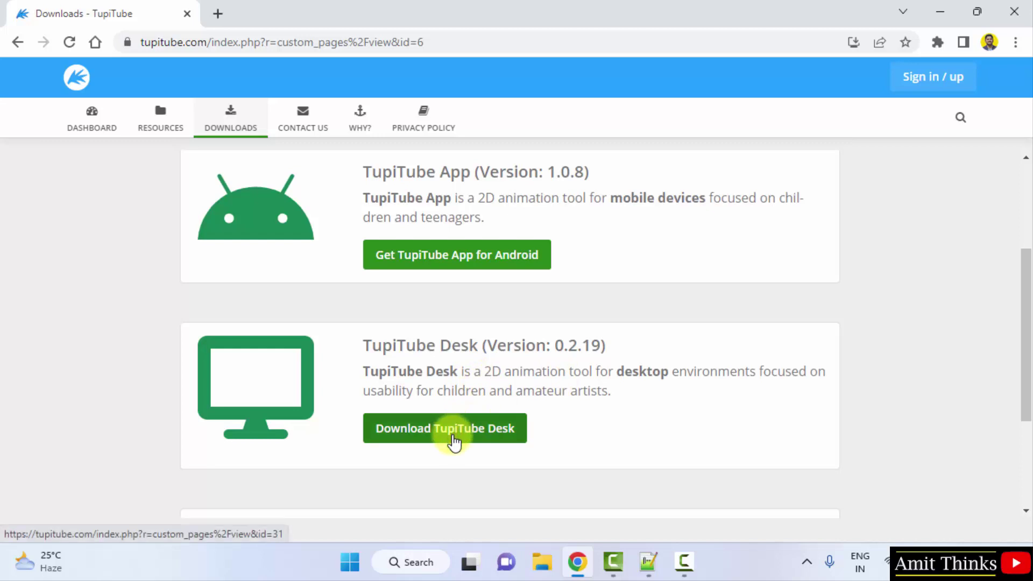
{"action": "left_click", "coordinate": [455, 442]}
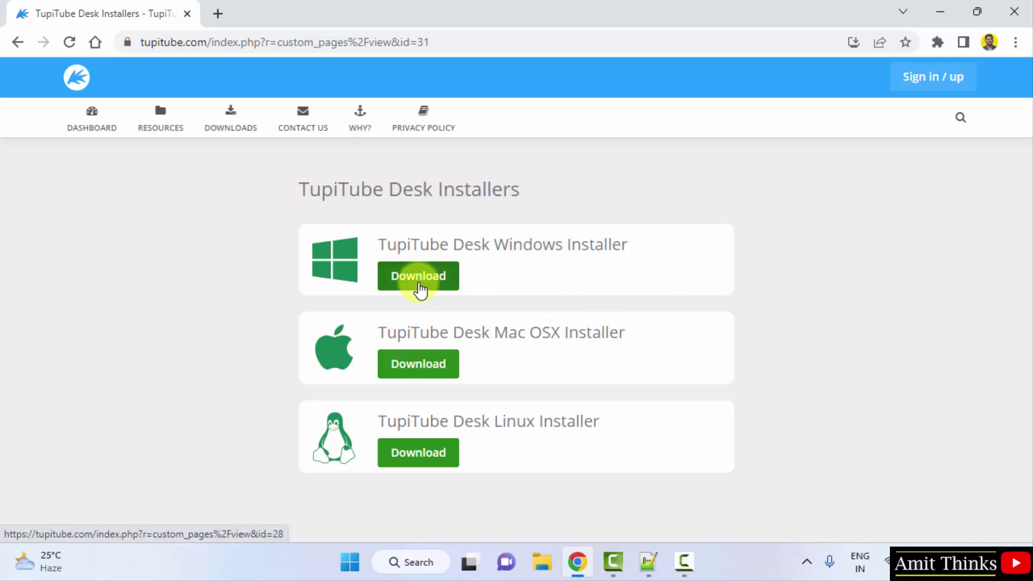
Download the Windows 64bit EXE installer for TupiTube Desk 0.2.19.
{"action": "left_click", "coordinate": [419, 283]}
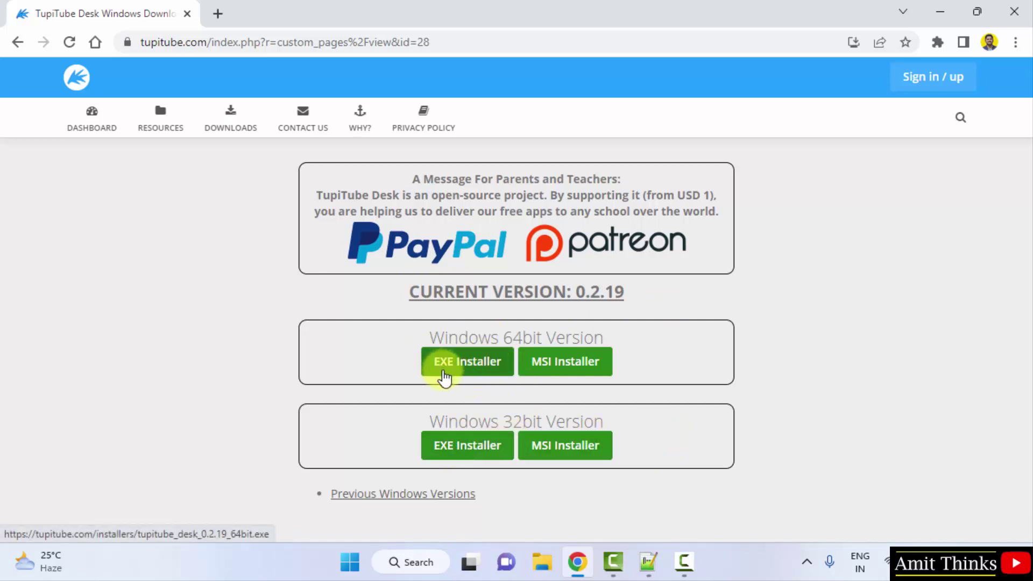
{"action": "left_click", "coordinate": [442, 378]}
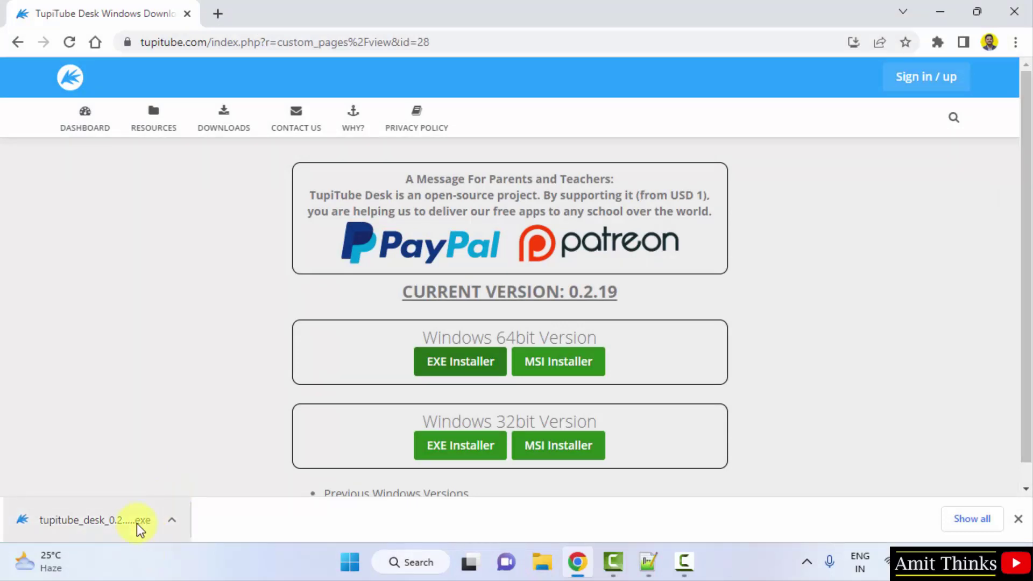
Run the downloaded installer, minimize Chrome, and keep C:\Program Files\TupiTube as the destination.
{"action": "left_click", "coordinate": [140, 529]}
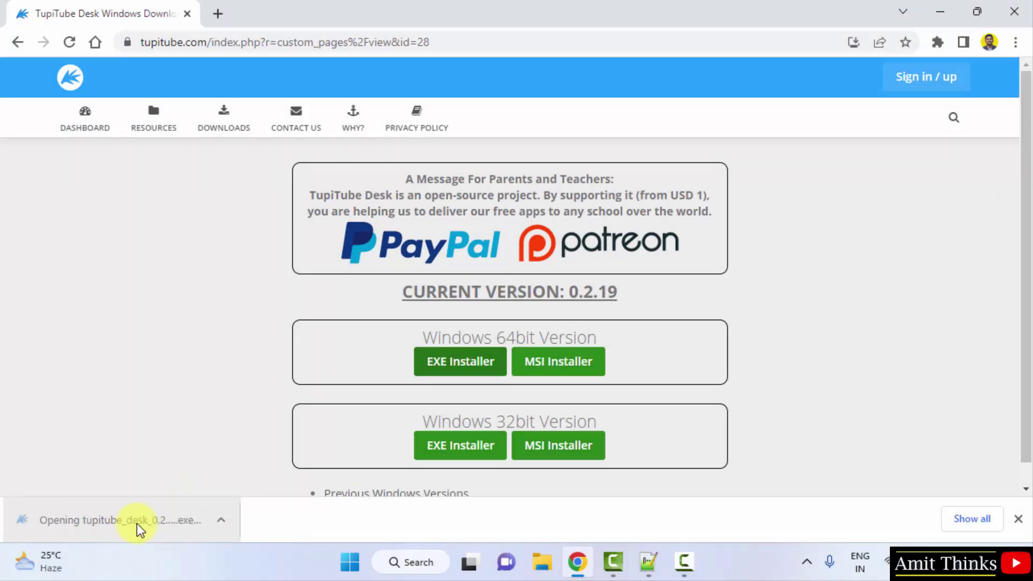
{"action": "left_click", "coordinate": [940, 11]}
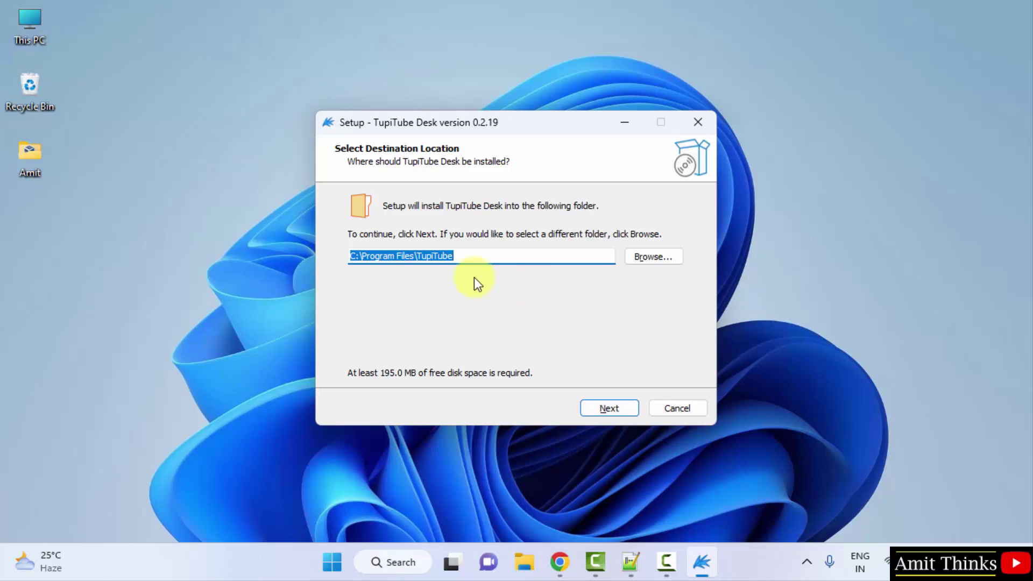
{"action": "left_click", "coordinate": [474, 259]}
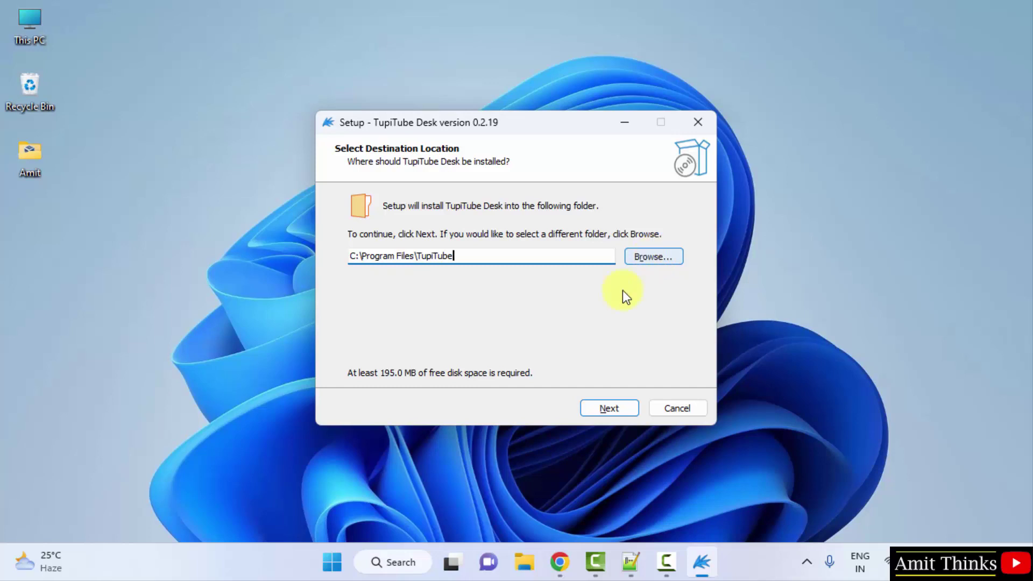
{"action": "left_click", "coordinate": [618, 412]}
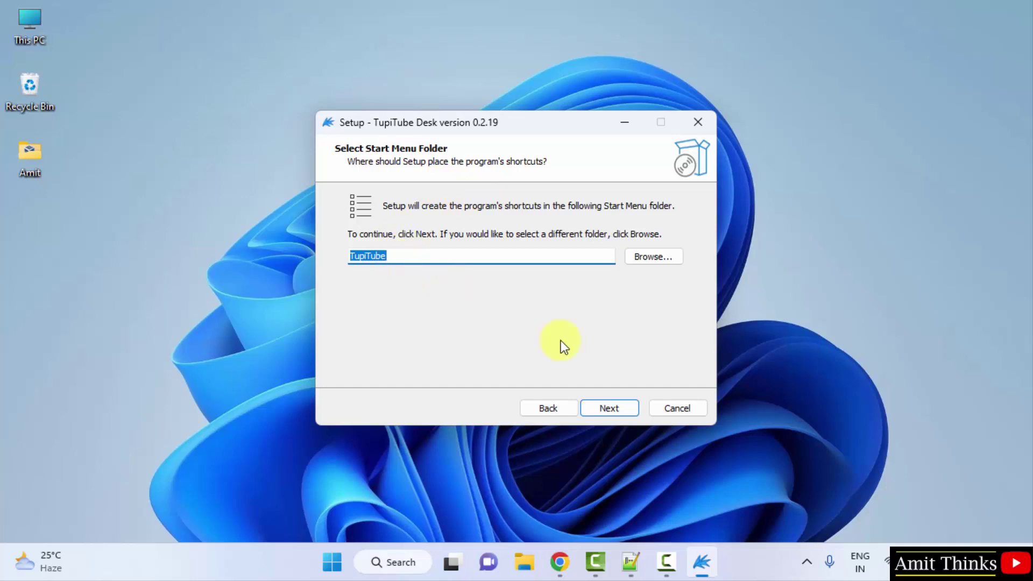
Keep the TupiTube Start Menu folder and install TupiTube Desk 0.2.19.
{"action": "left_click", "coordinate": [622, 407]}
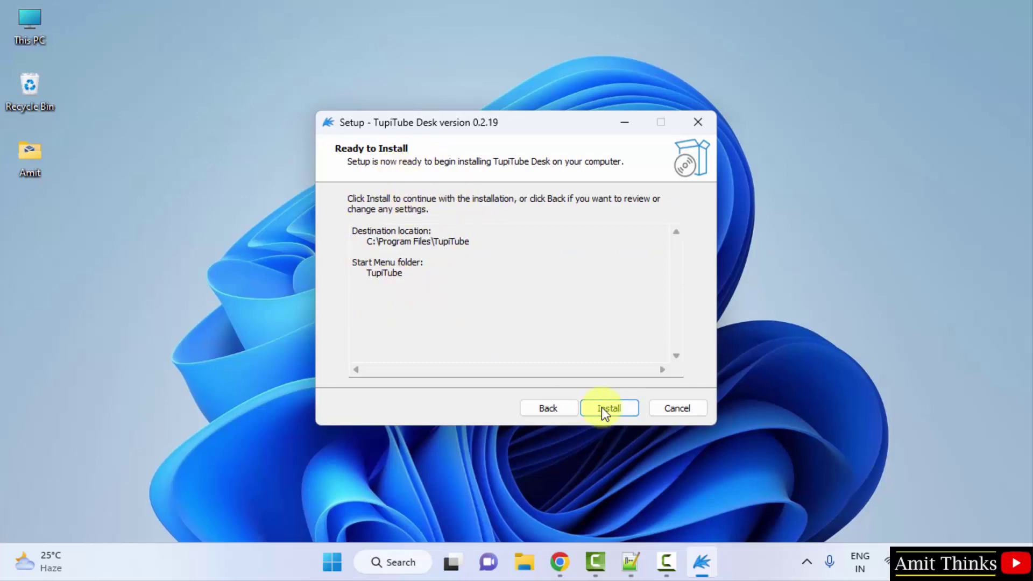
{"action": "left_click", "coordinate": [611, 409]}
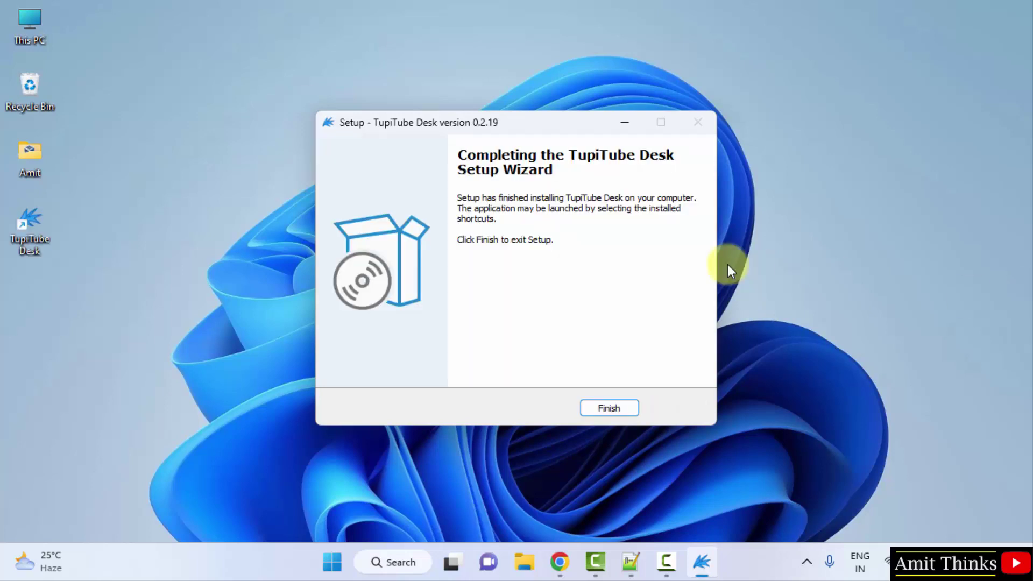
Finish the setup wizard and launch TupiTube Desk from its desktop shortcut.
{"action": "left_click", "coordinate": [609, 408]}
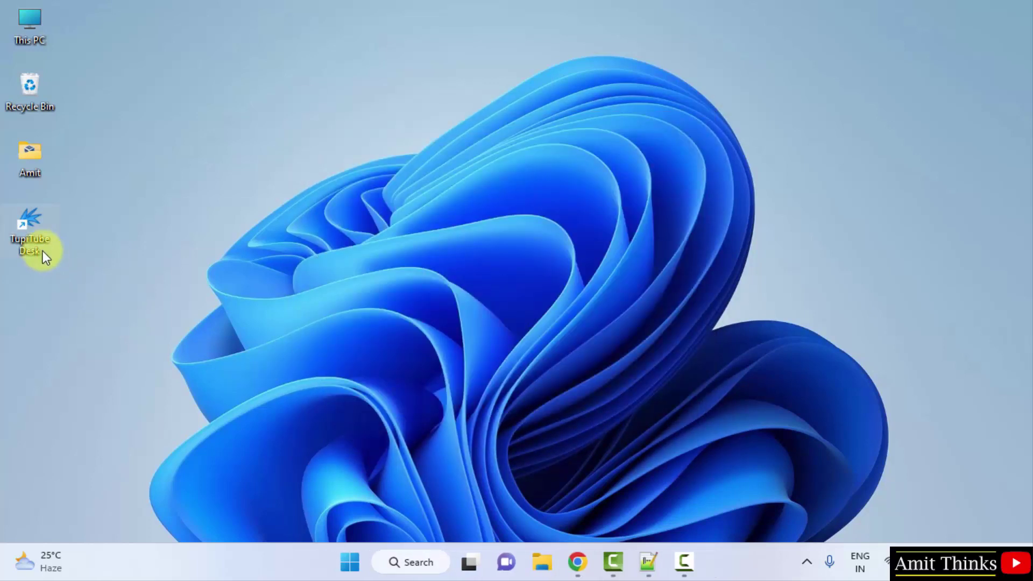
{"action": "double_click", "coordinate": [30, 230]}
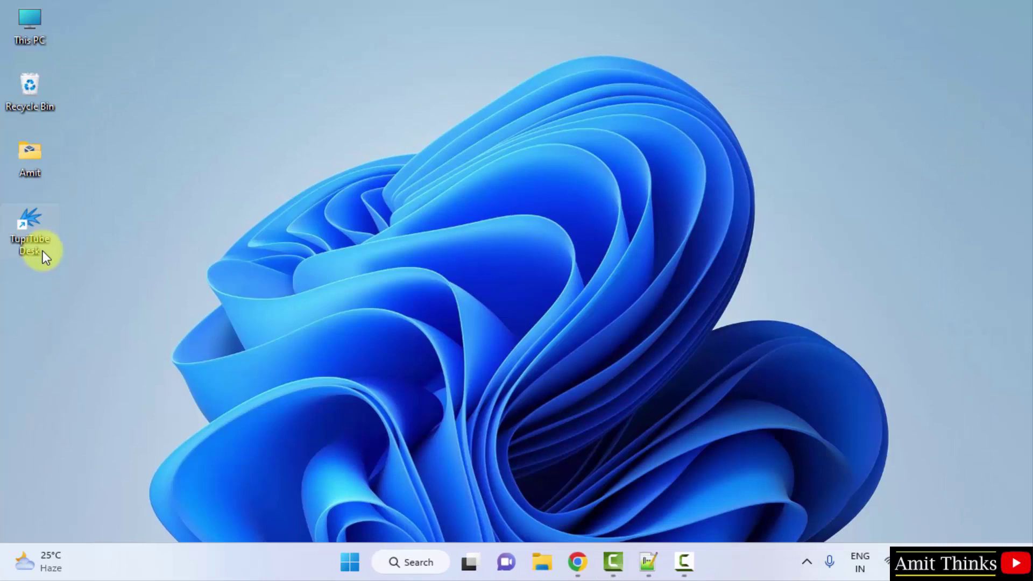